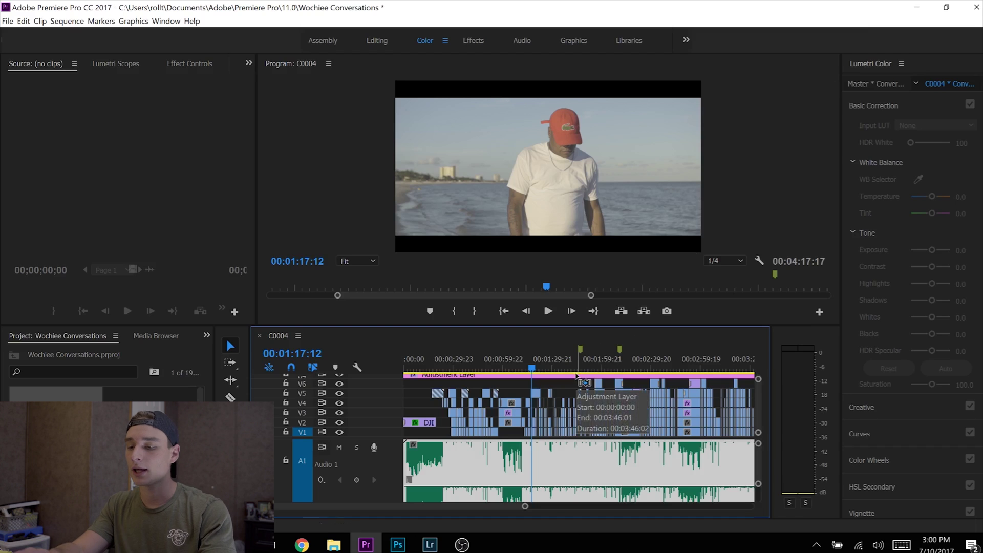
Step: Open Export Settings for sequence C0004 past the offline warning, keeping H.264 format
key("ctrl+m")
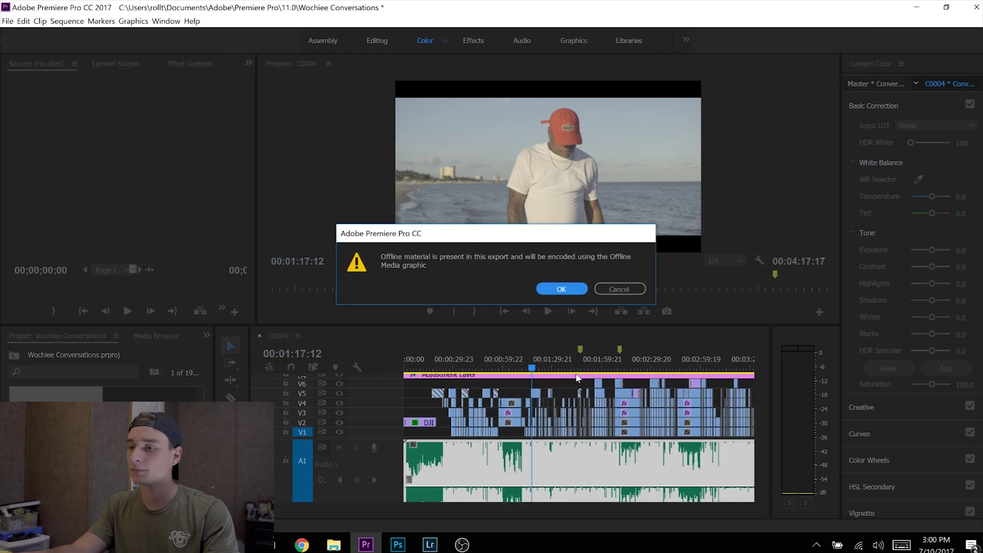
key("Return")
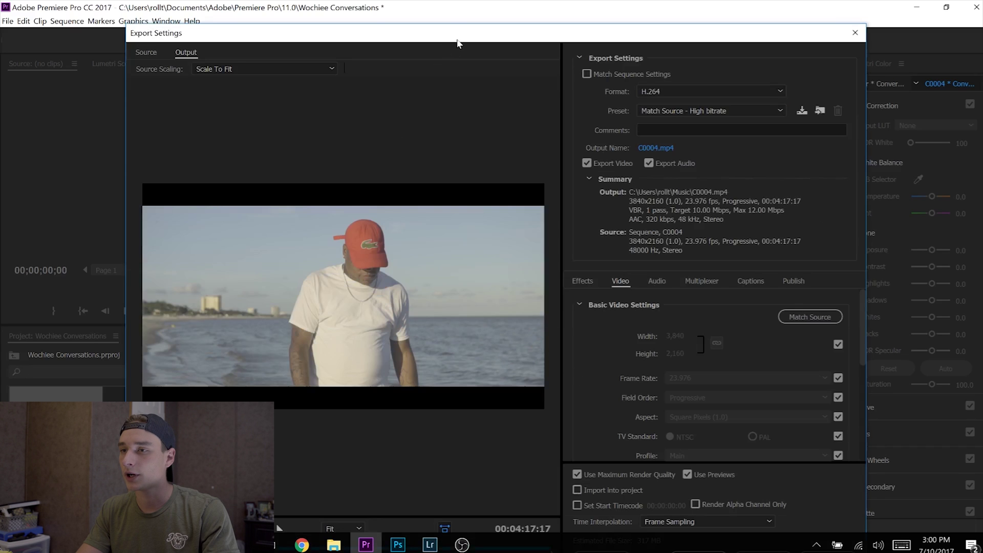
left_click_drag(457, 42, 459, 19)
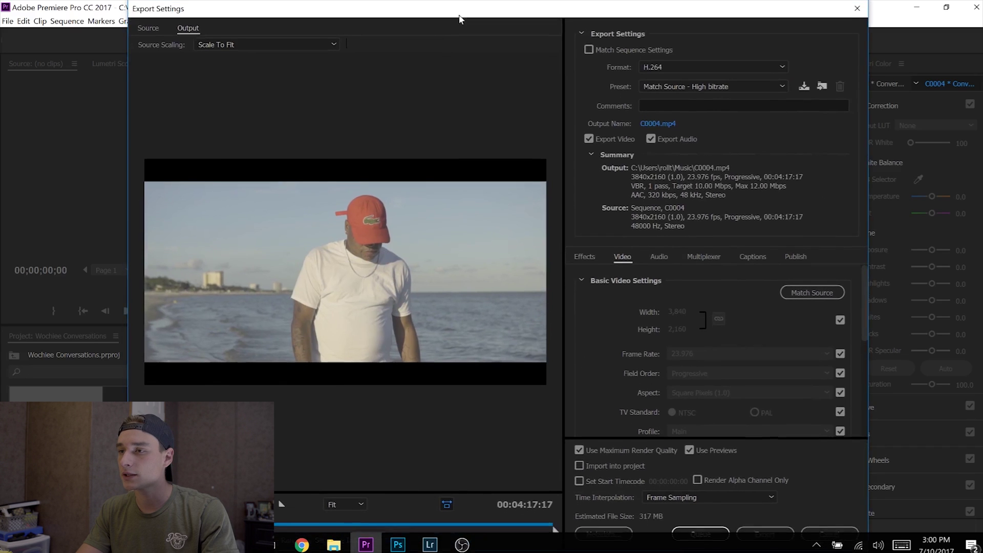
left_click(686, 70)
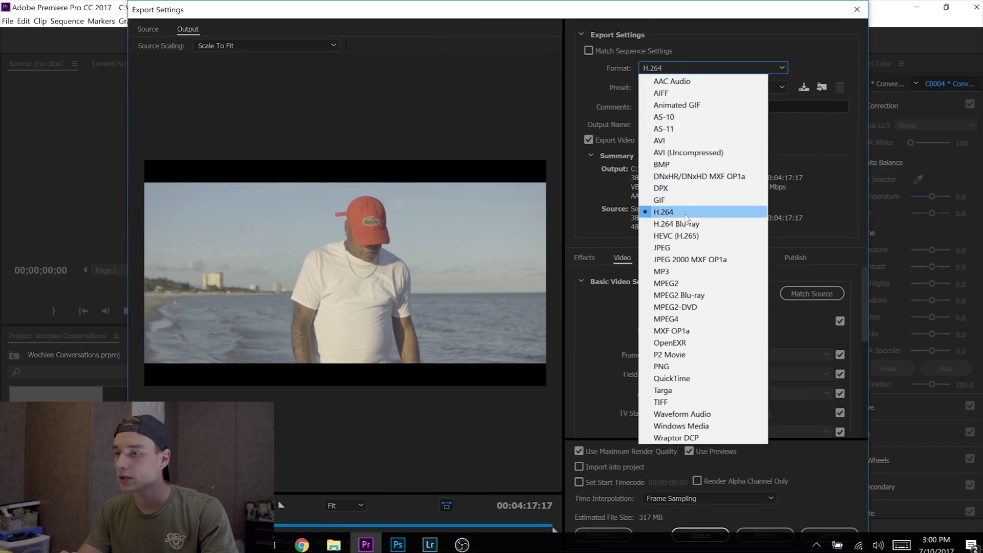
left_click(686, 212)
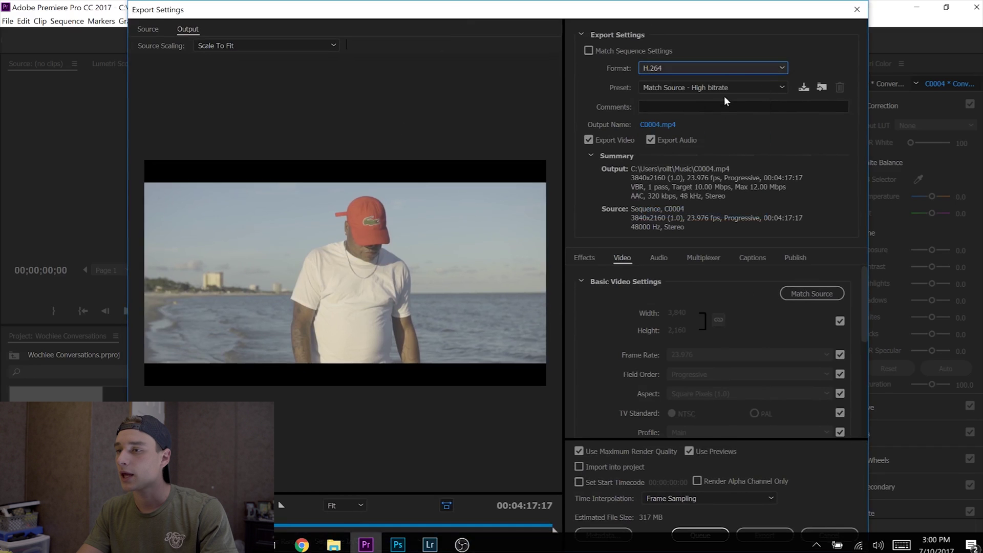
Step: Apply the YouTube 2160p 4K preset for 3840x2160 output at 40 Mbps
left_click(690, 87)
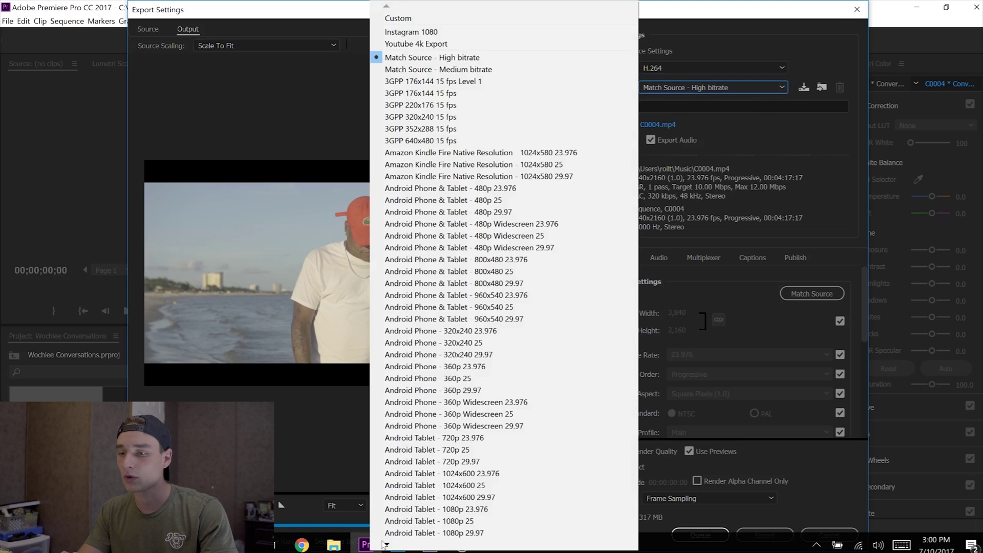
mouse_move(386, 545)
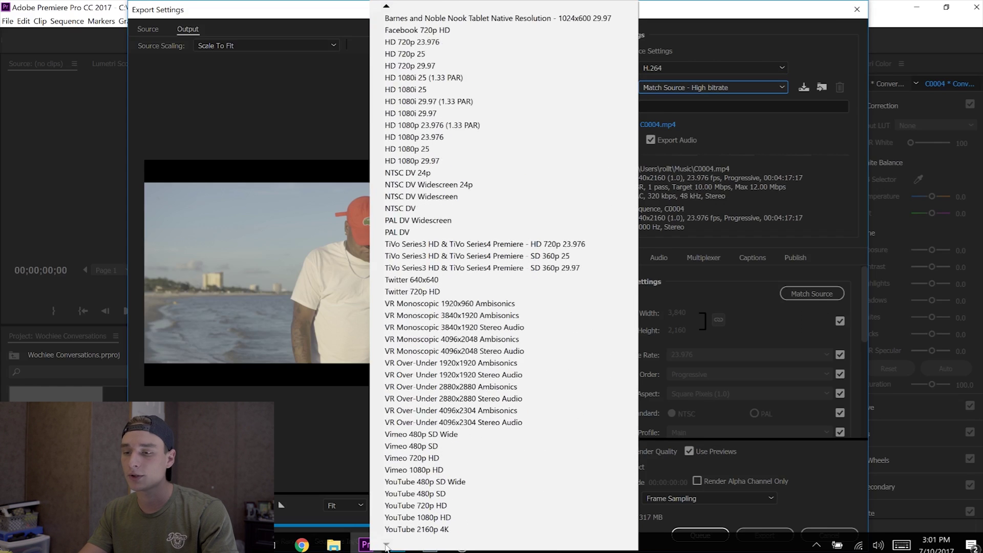
left_click(414, 530)
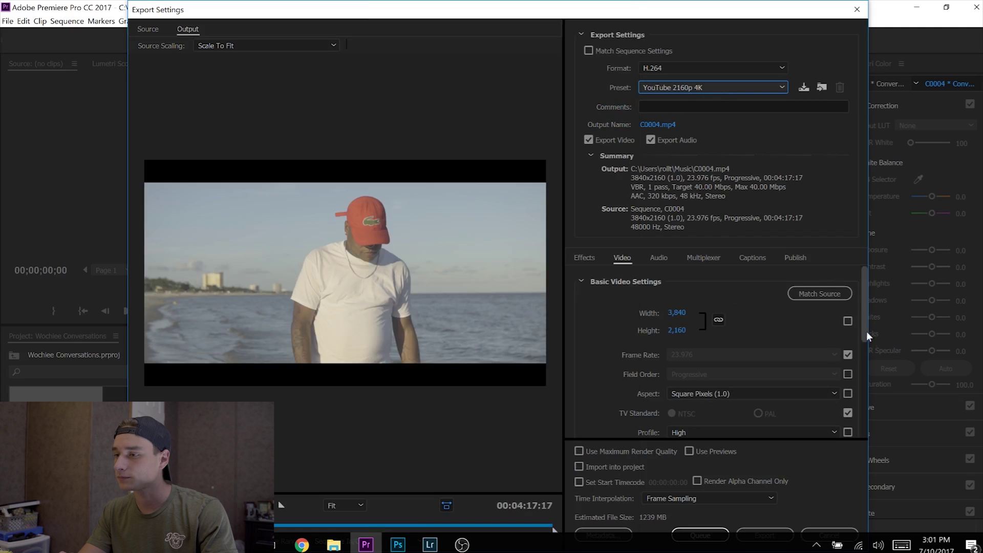
Step: Turn on Render at Maximum Depth for the 4K export
scroll(865, 333, "down", 3)
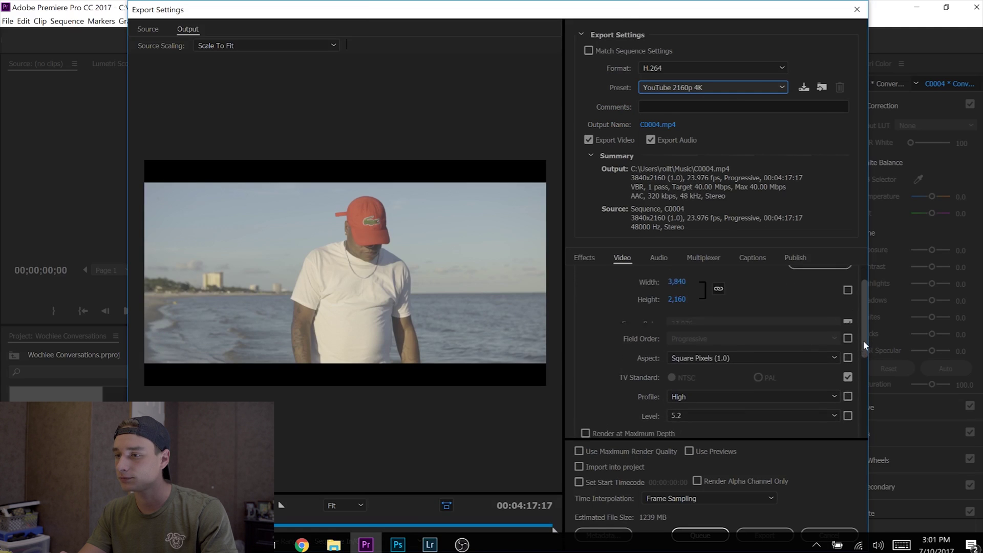
scroll(865, 334, "up", 3)
left_click_drag(865, 334, 867, 366)
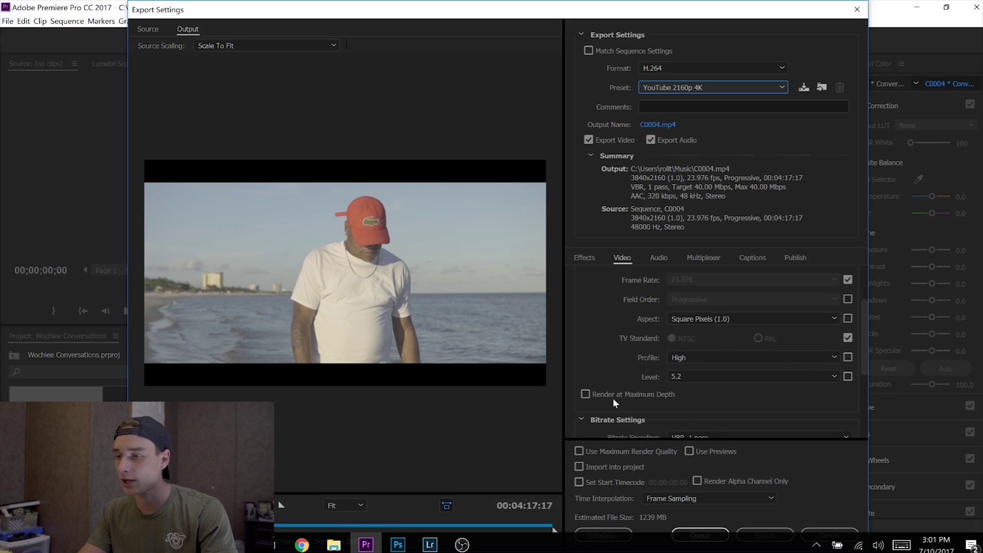
left_click(585, 395)
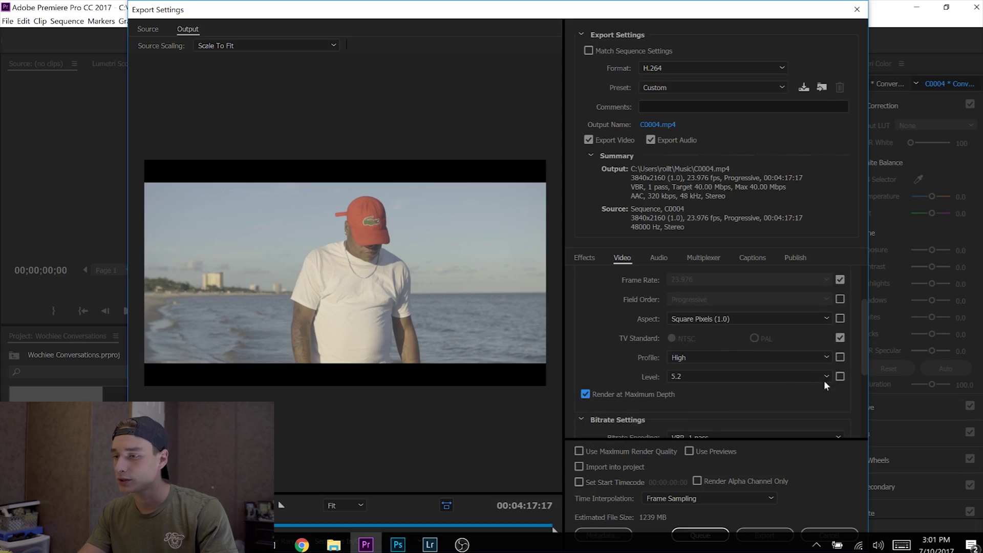
left_click_drag(865, 357, 864, 398)
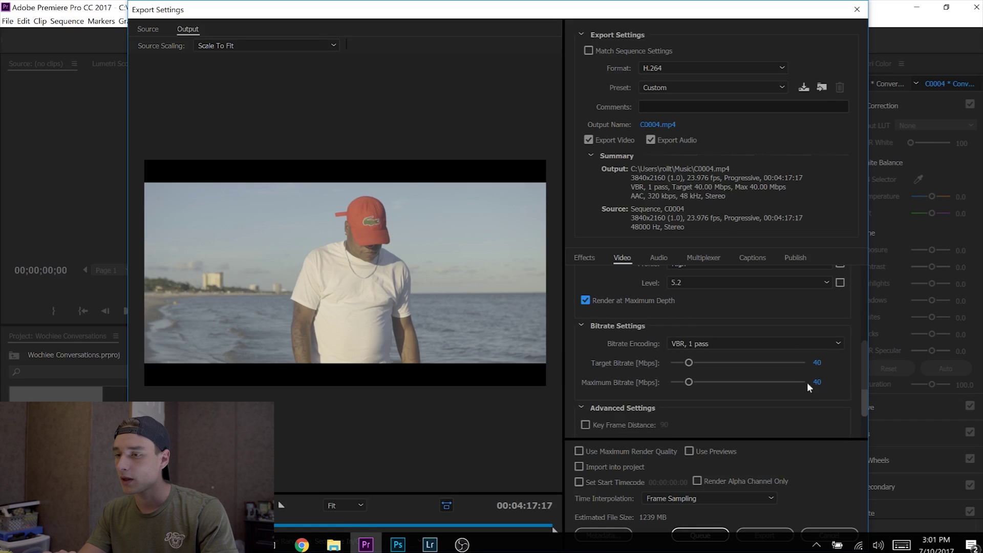
Step: Set bitrate encoding to VBR, 2 pass and enable Use Maximum Render Quality
left_click(697, 352)
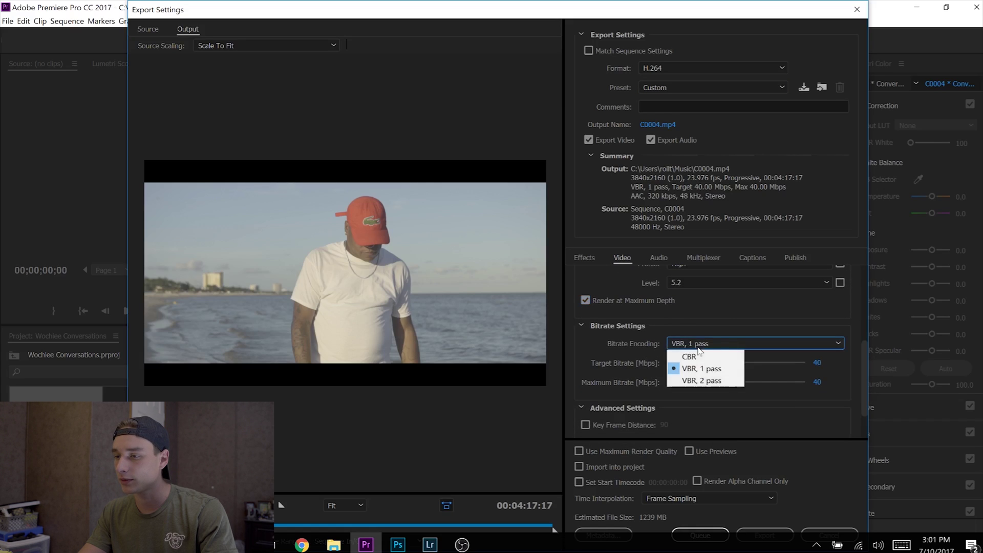
left_click(694, 383)
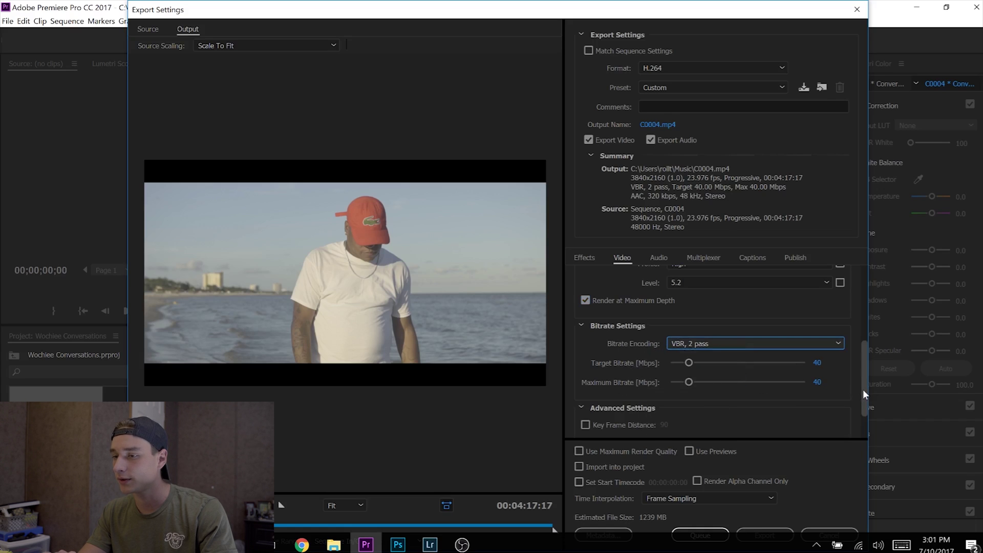
left_click_drag(864, 394, 866, 421)
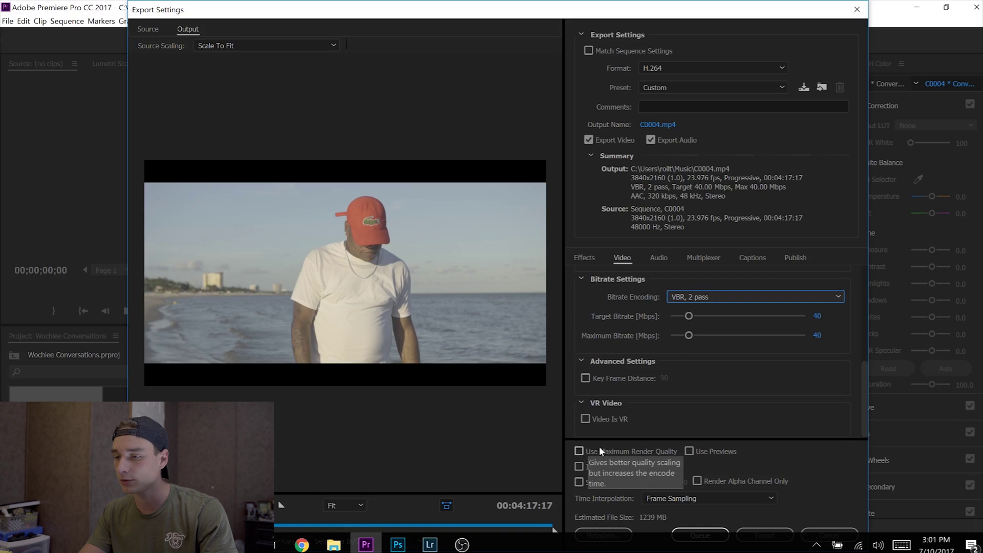
left_click(579, 451)
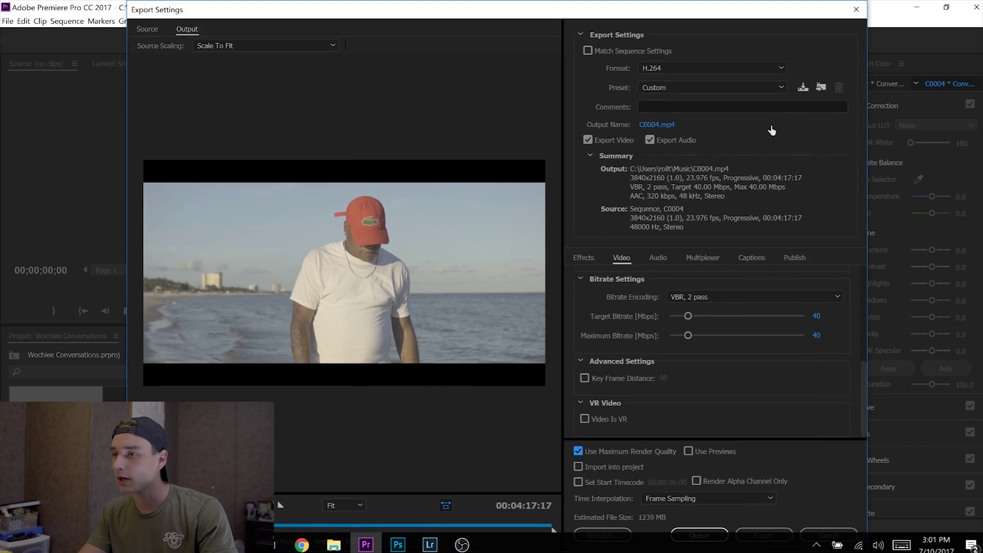
left_click(803, 88)
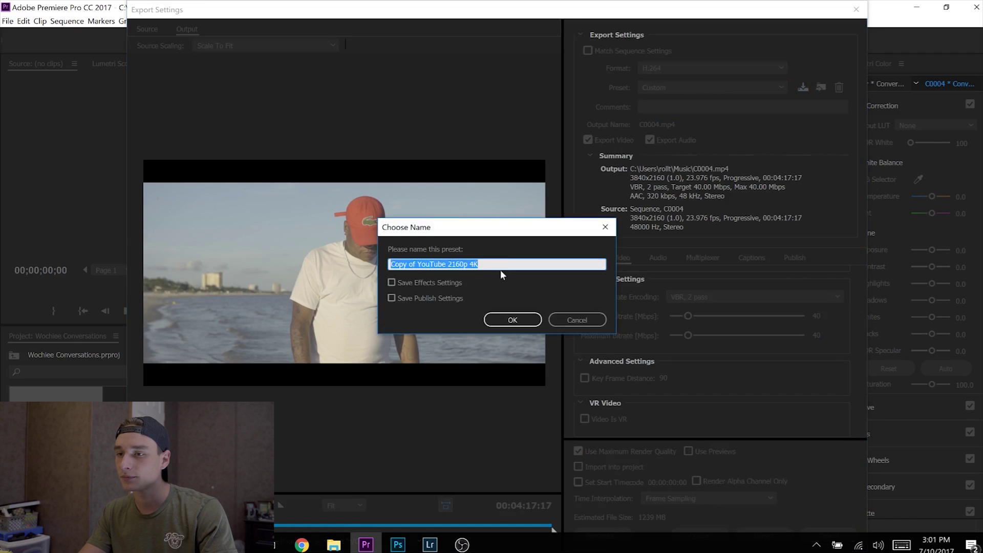
Step: Save the preset, trying the name 'Youtube 4k Export' but keeping 'Copy of YouTube 2160p 4K'
key("BackSpace")
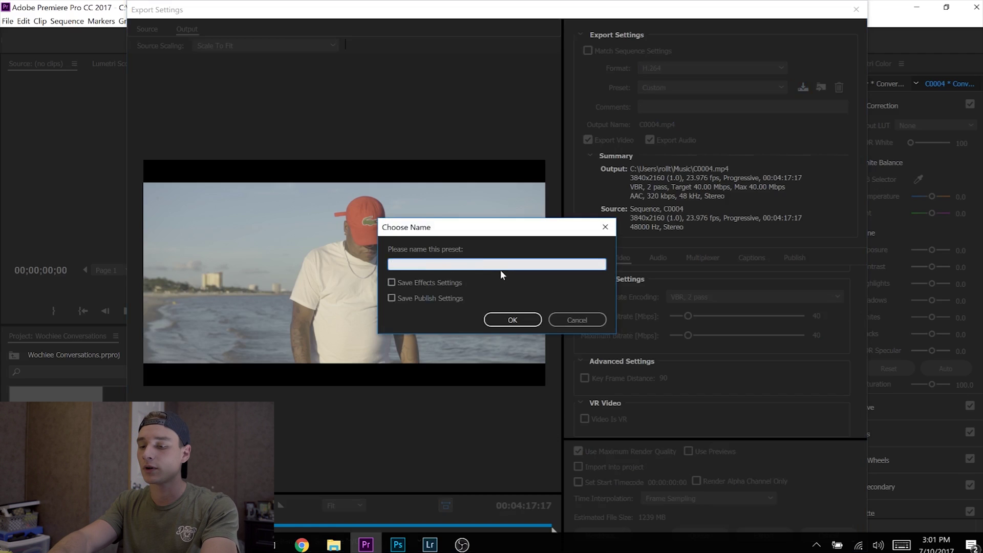
type("Yo")
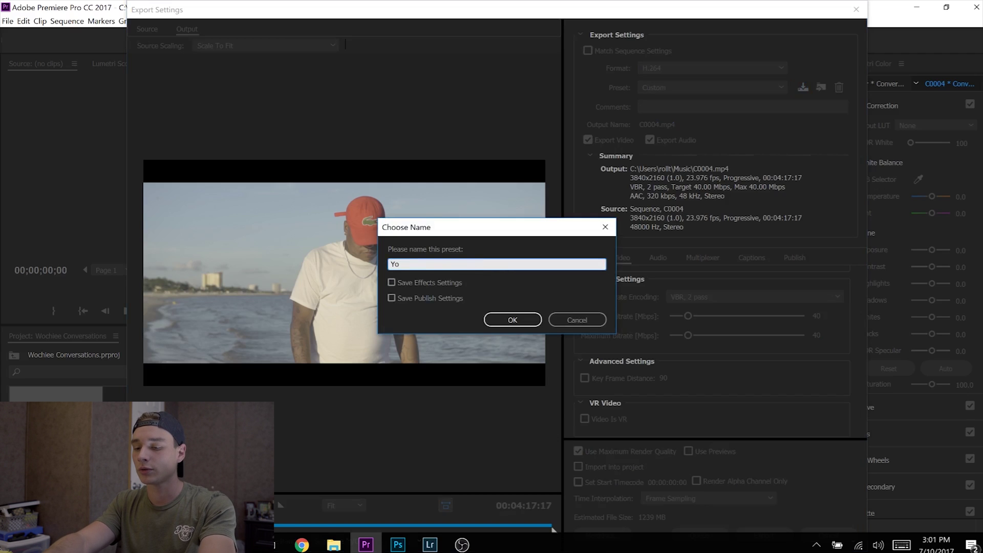
type("utube")
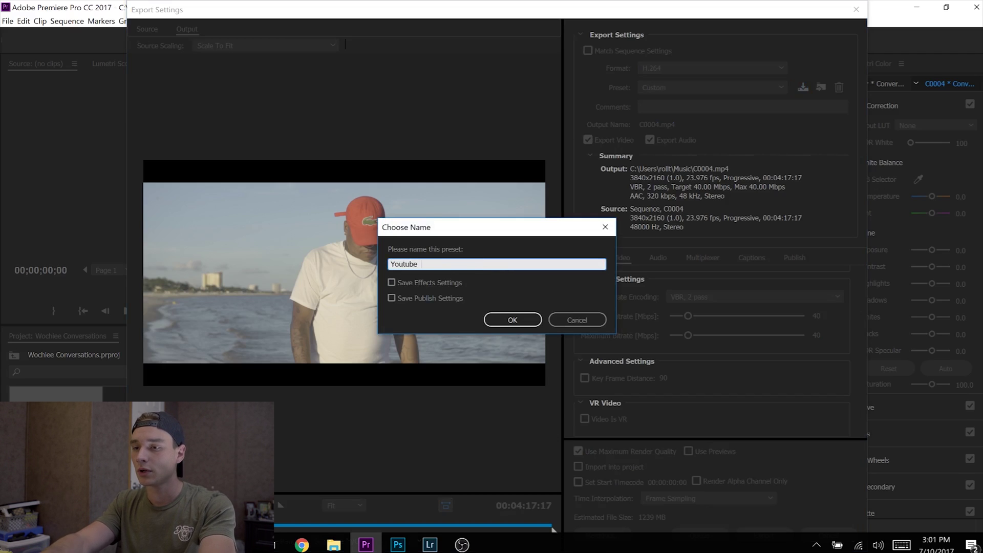
type(" 4k Export")
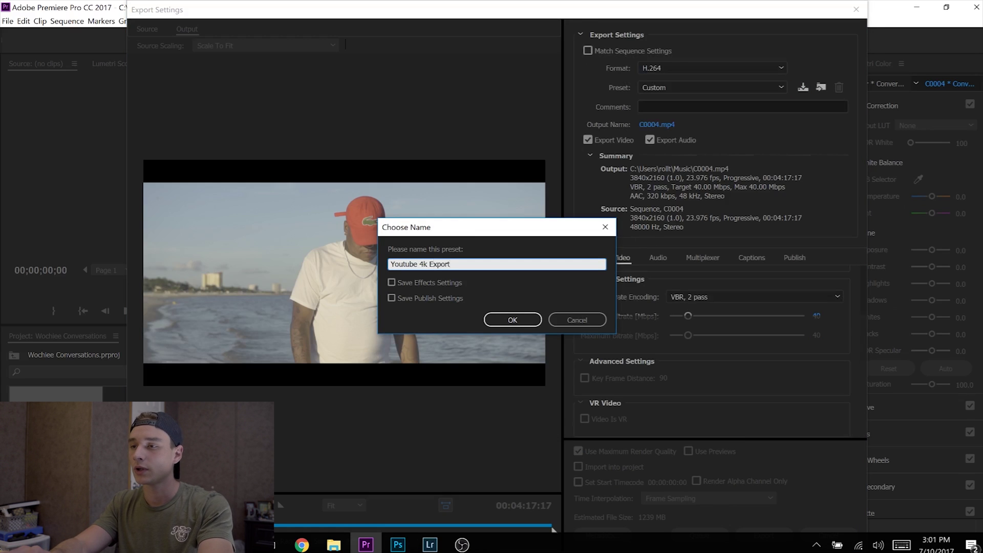
key("Return")
key("Return")
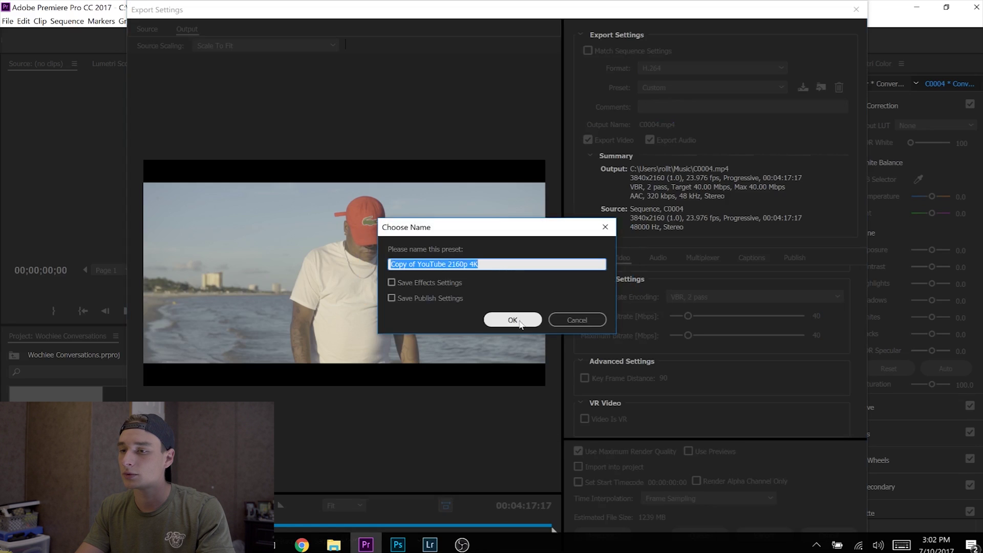
left_click(525, 320)
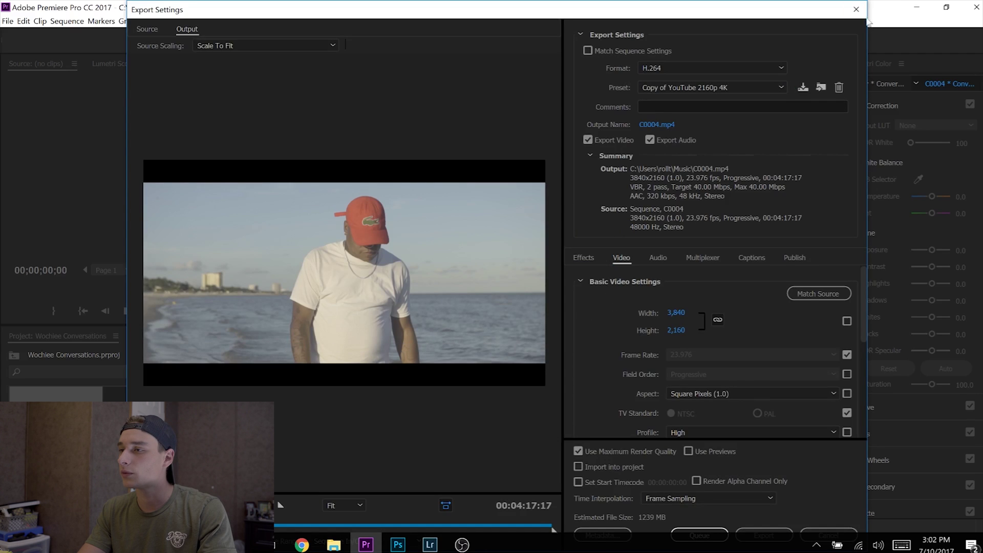
Step: Close and reopen Export Settings, then check the preset list for the saved presets
left_click(856, 9)
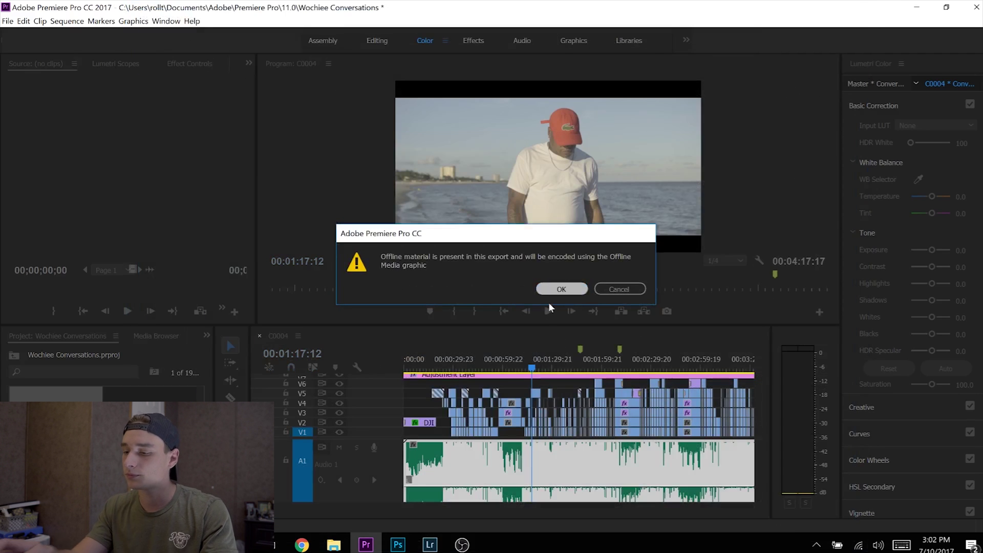
key("Return")
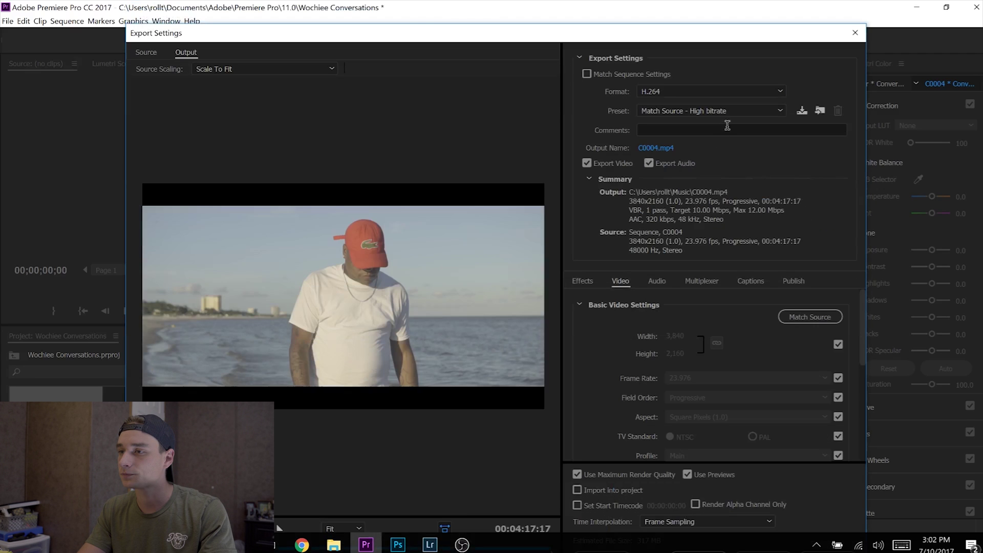
left_click(731, 110)
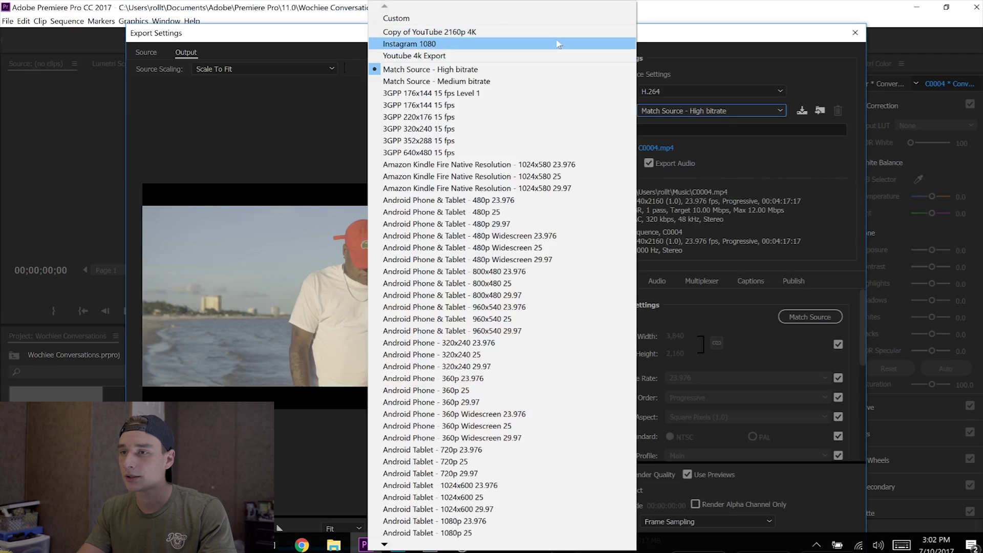
Step: Apply the Youtube 4k Export preset (3840x2160, VBR 2 pass, 40 Mbps) and close Export Settings
left_click(553, 57)
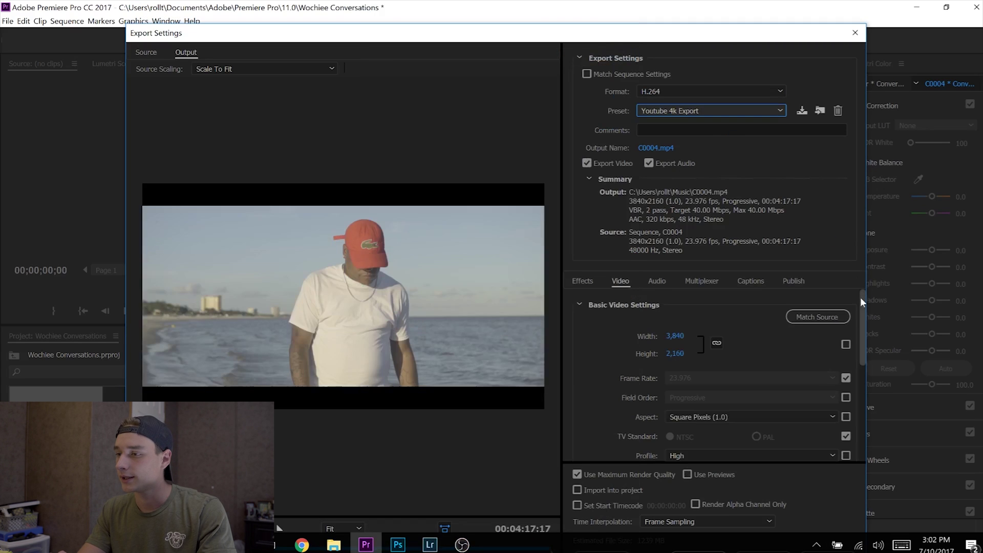
left_click_drag(860, 297, 867, 239)
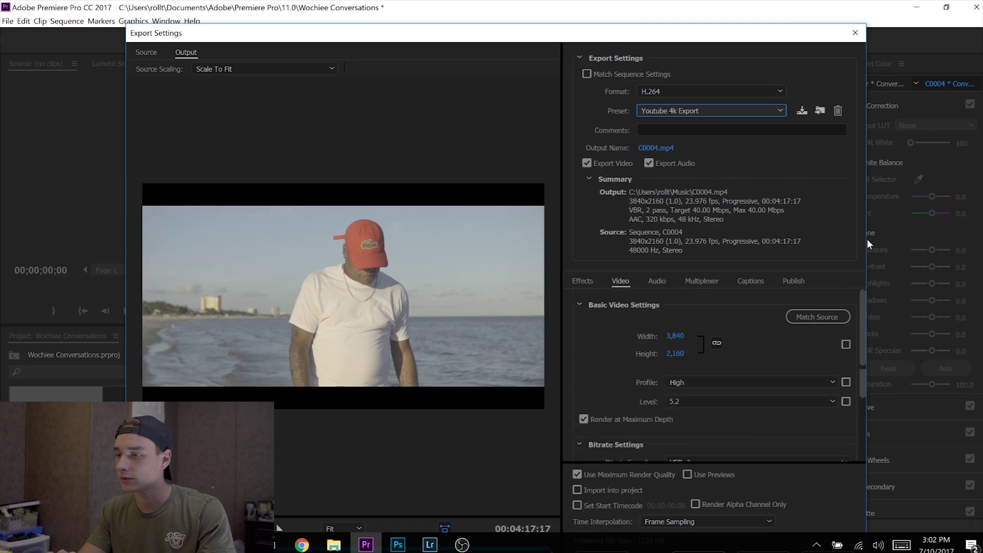
left_click(728, 113)
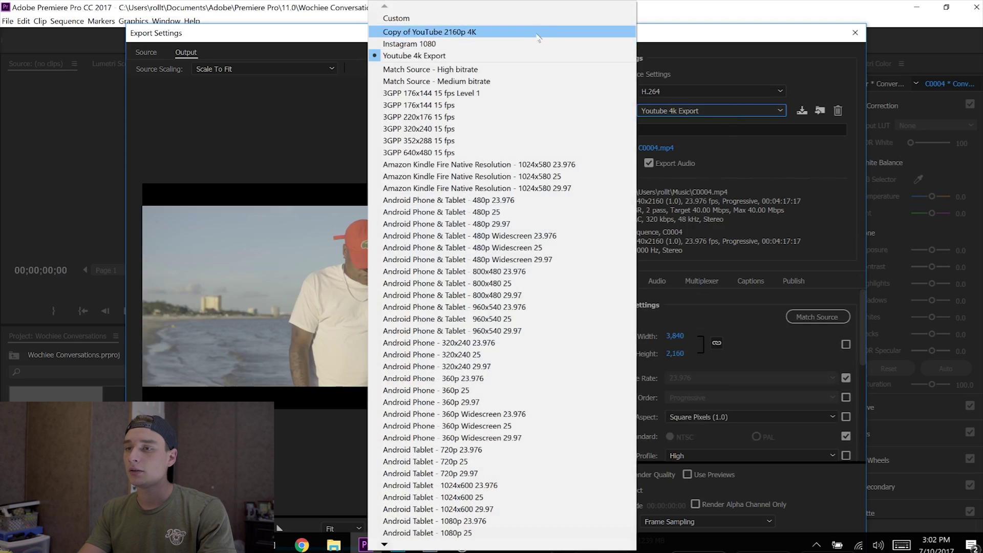
left_click(699, 65)
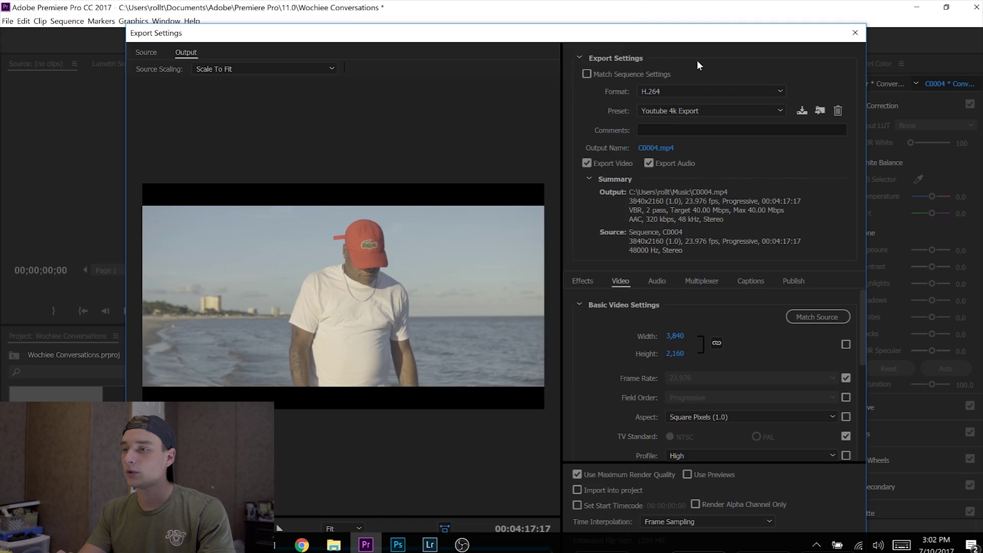
left_click(855, 32)
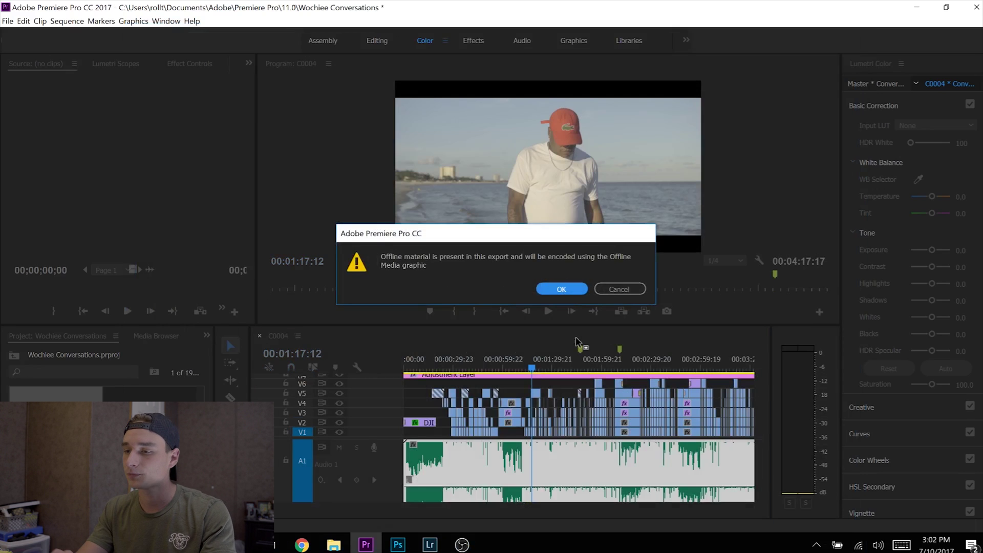
Step: Reopen Export Settings and apply the YouTube 1080p HD preset (1920x1080, 16 Mbps VBR)
key("Return")
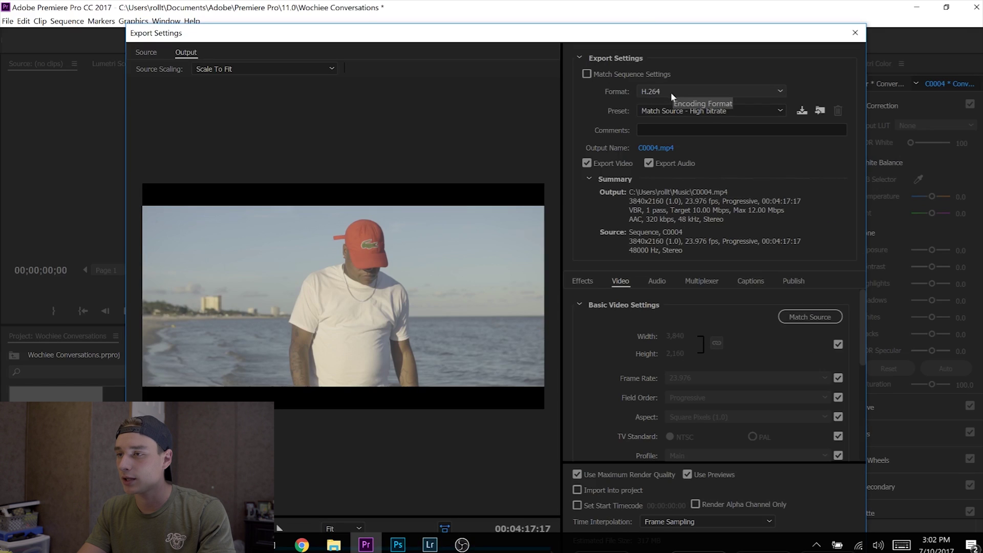
left_click(718, 112)
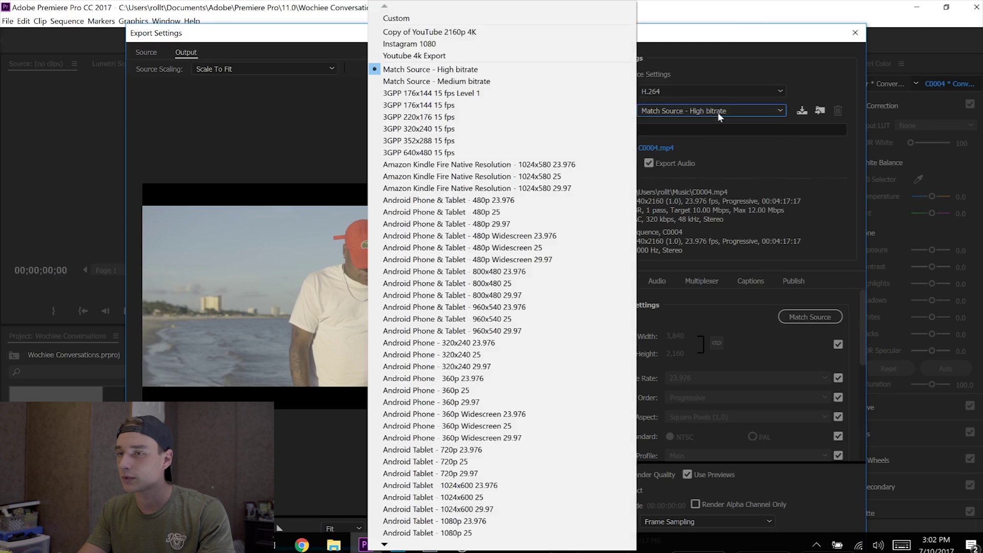
mouse_move(382, 546)
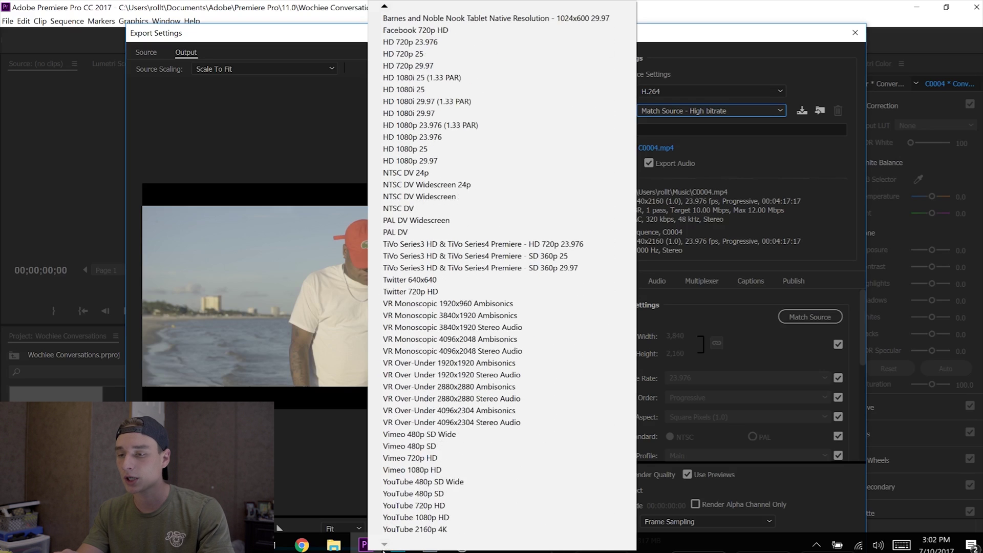
left_click(383, 551)
left_click(779, 111)
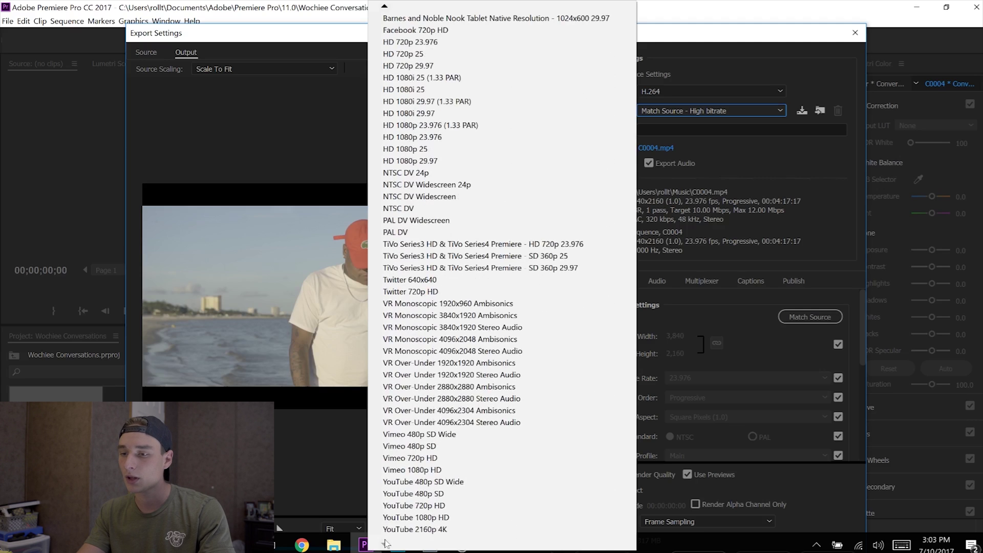
left_click(411, 518)
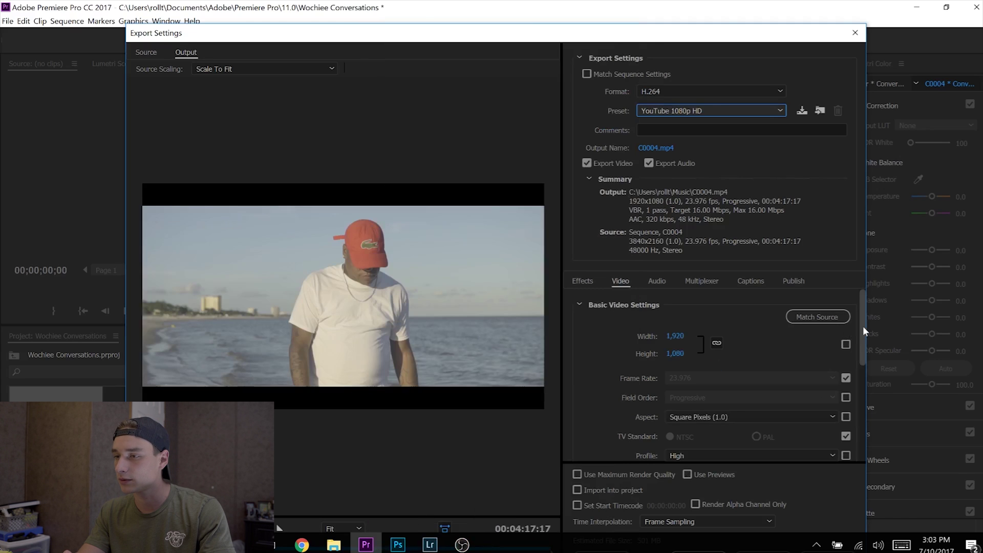
Step: Enable Render at Maximum Depth for the 1080p export
mouse_move(862, 325)
left_mouse_down()
mouse_move(862, 339)
mouse_move(864, 329)
left_mouse_up()
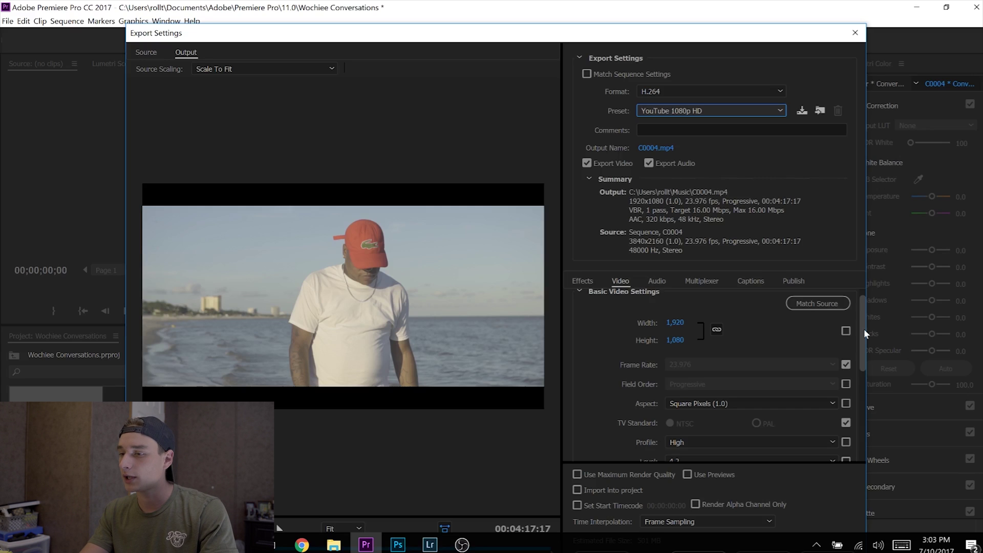
left_click_drag(864, 329, 865, 355)
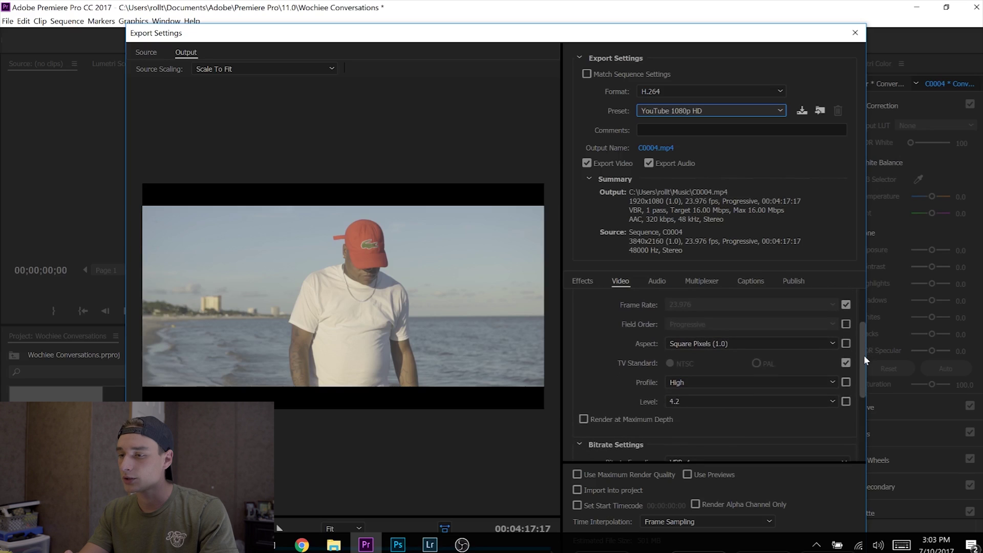
left_click(594, 419)
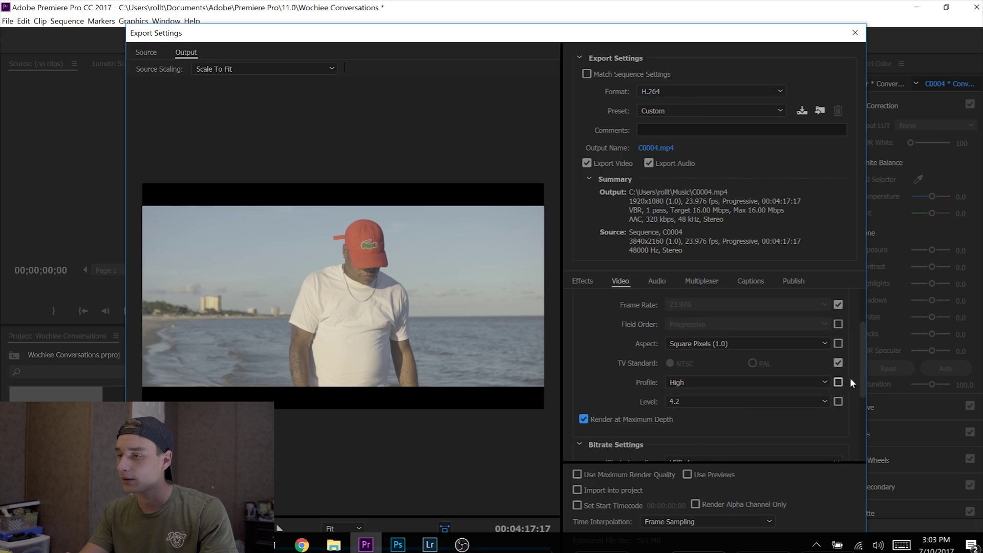
Step: Set both target and maximum bitrate to 15 Mbps
left_click_drag(864, 369, 861, 409)
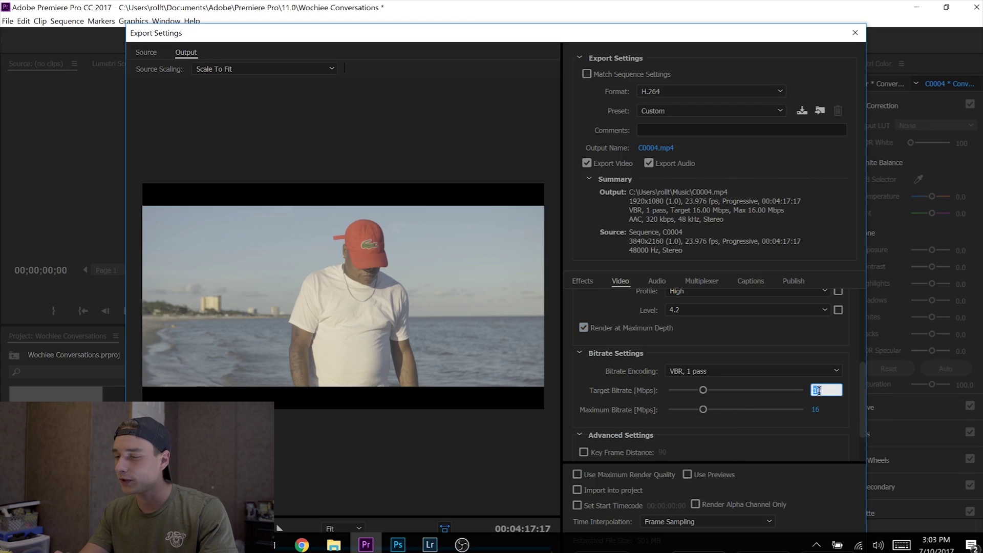
type("15")
key("Return")
left_click(816, 410)
type("15")
key("Return")
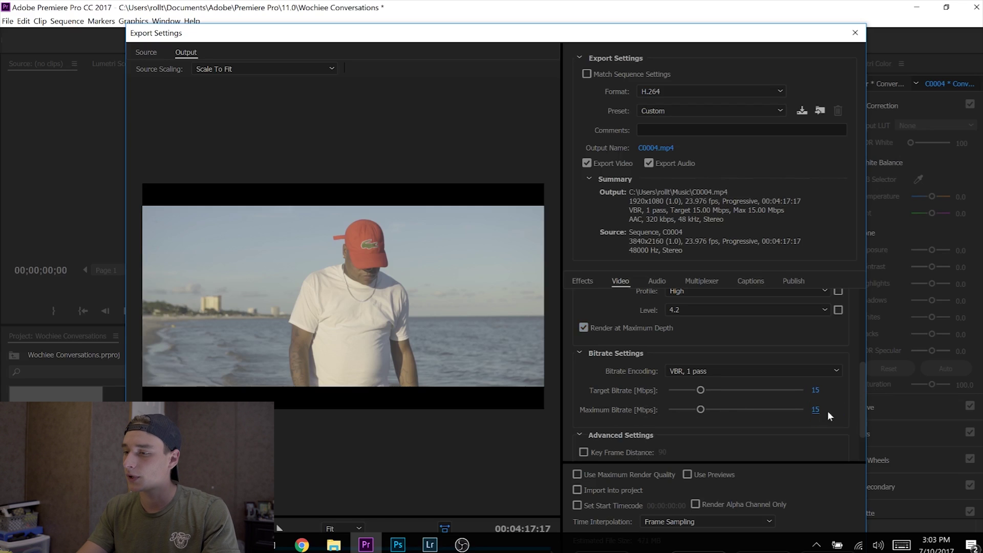
Step: Turn on Use Maximum Render Quality
left_click_drag(861, 410, 862, 435)
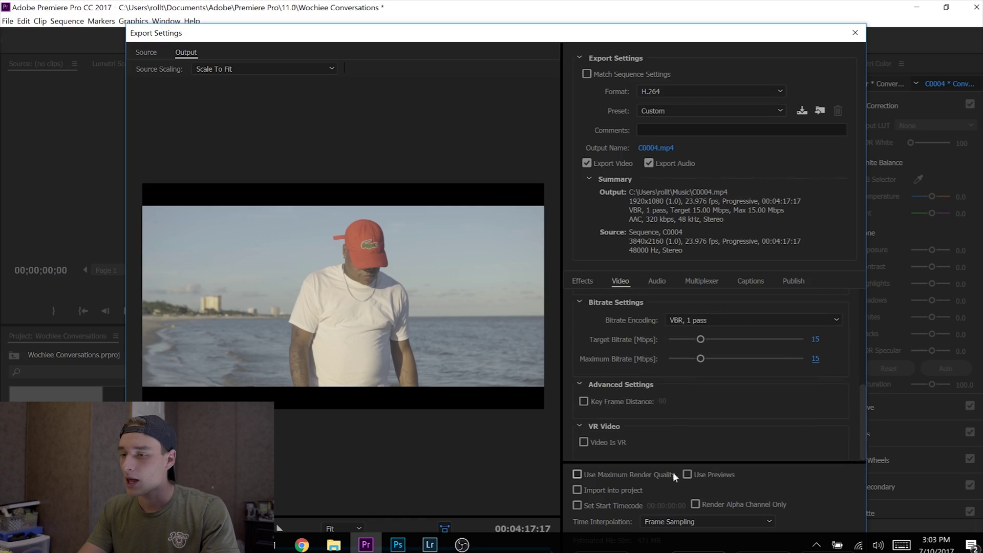
left_click(589, 473)
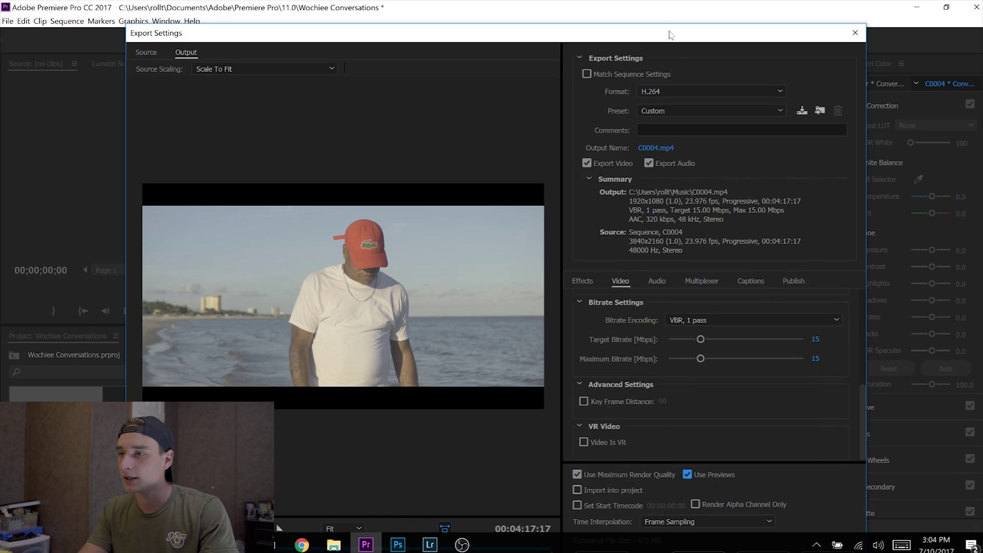
left_click_drag(670, 35, 664, 36)
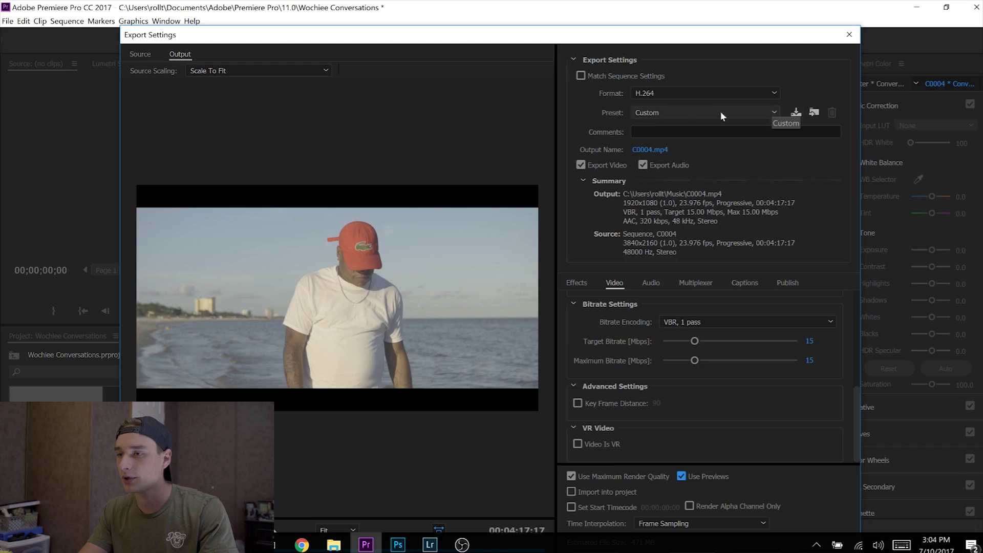
Step: Save the 1080p 15 Mbps settings as the preset 'Instagram 1080 Export'
left_click(796, 113)
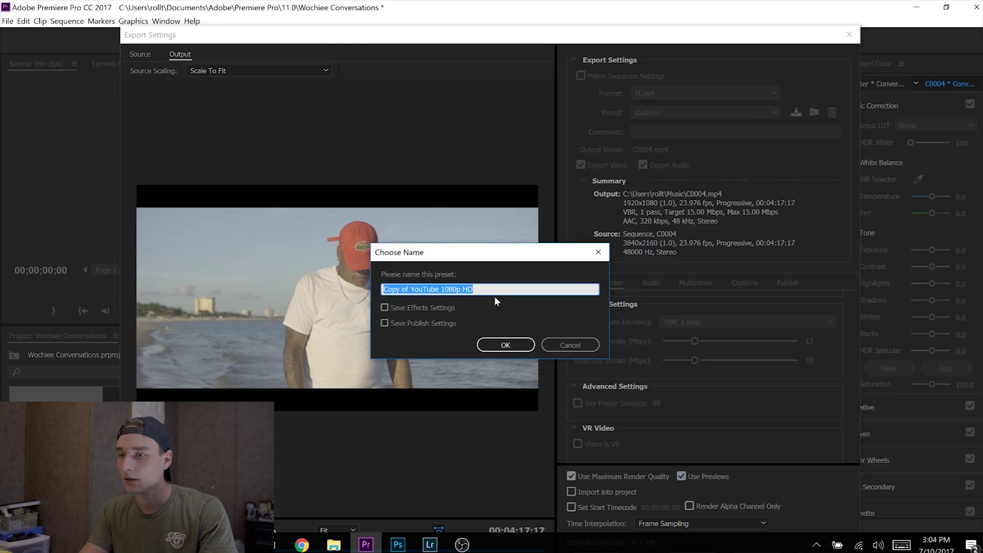
key("BackSpace")
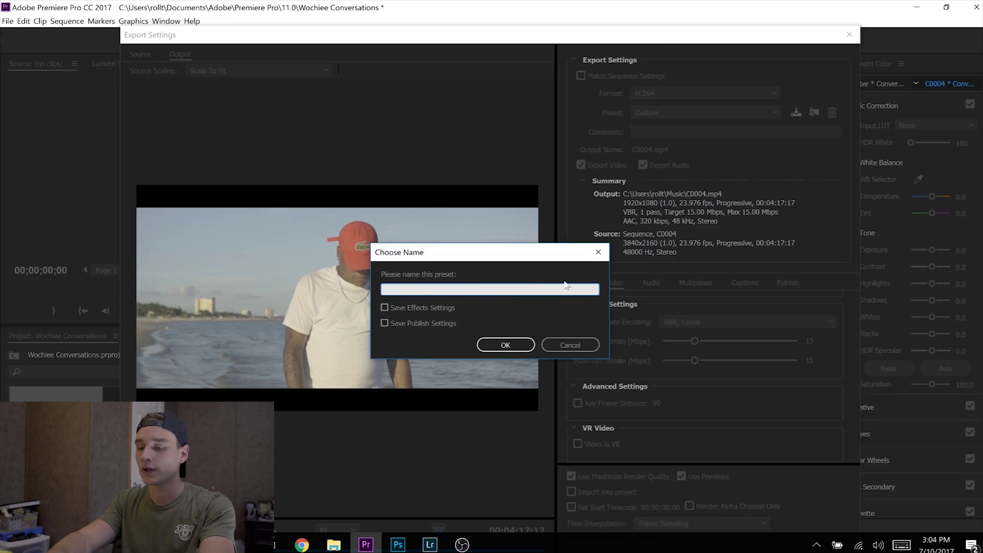
type("In")
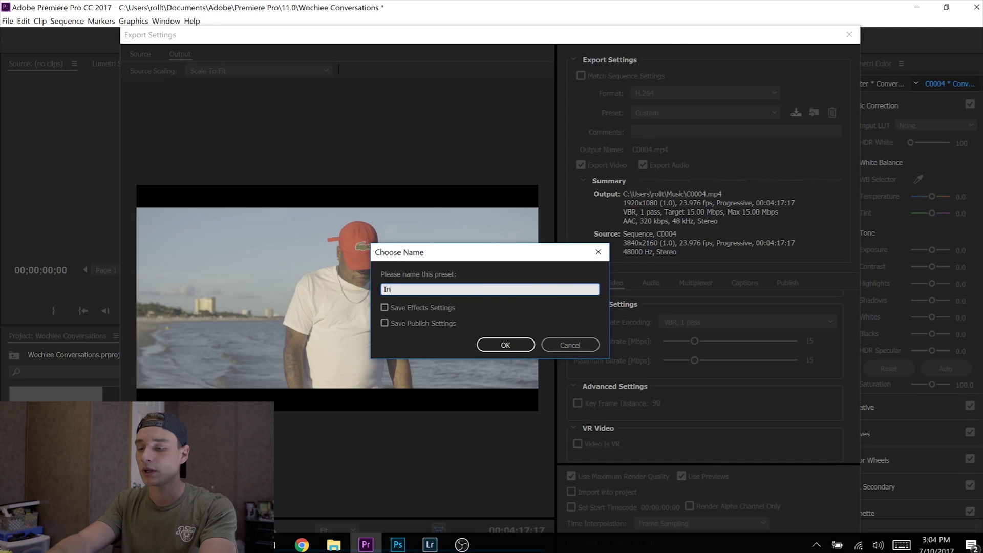
type("stagram 1")
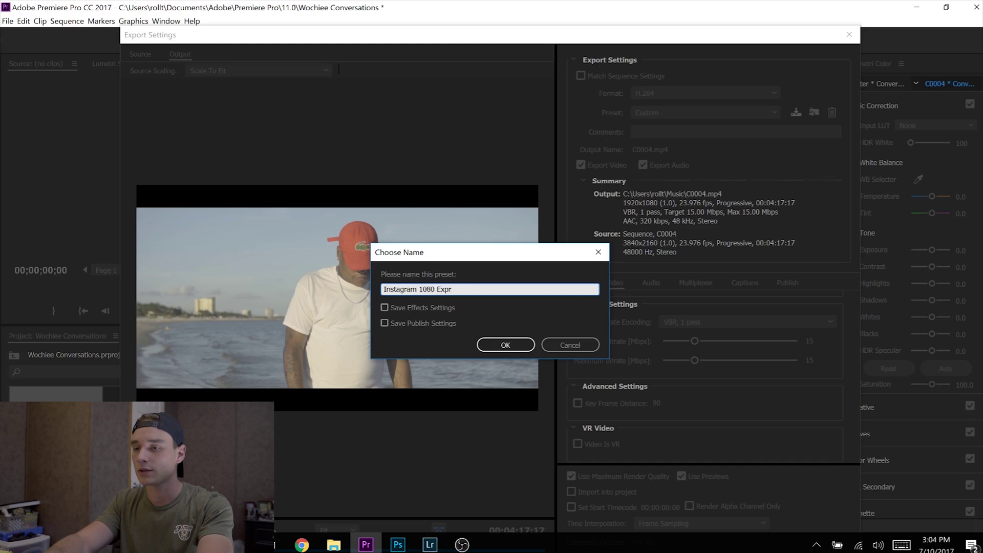
type("080 Export")
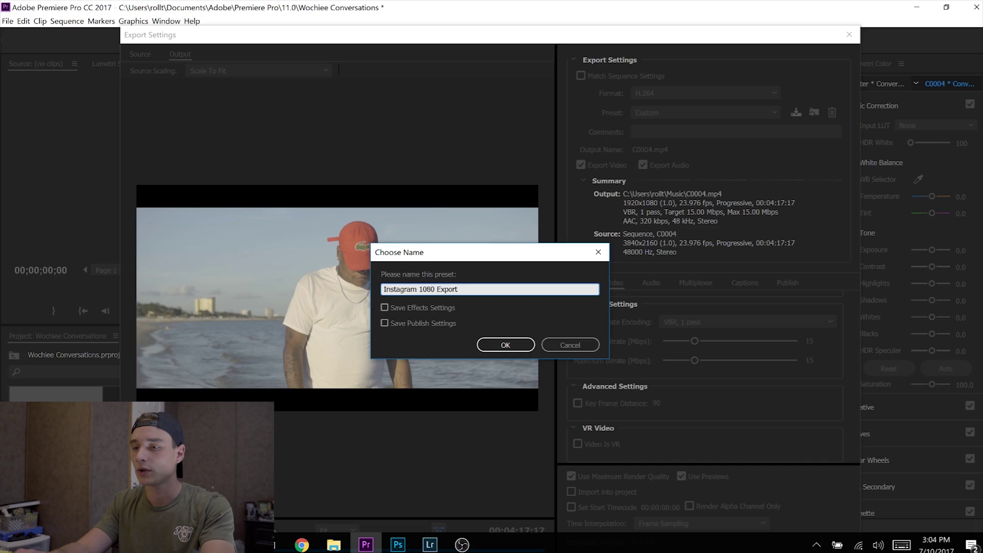
key("Return")
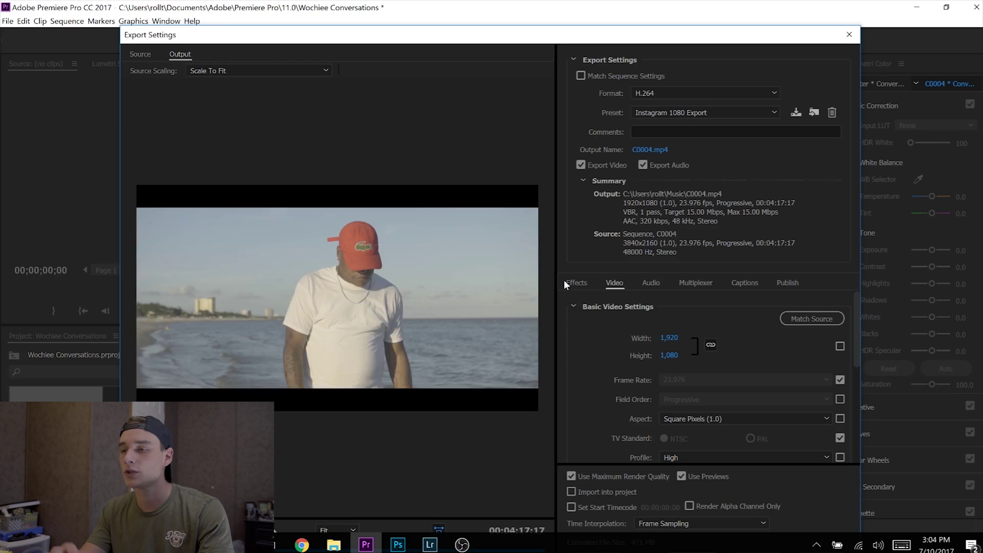
Step: Show the preset list with Instagram 1080 Export, Instagram 1080 and Youtube 4k Export
left_click(717, 112)
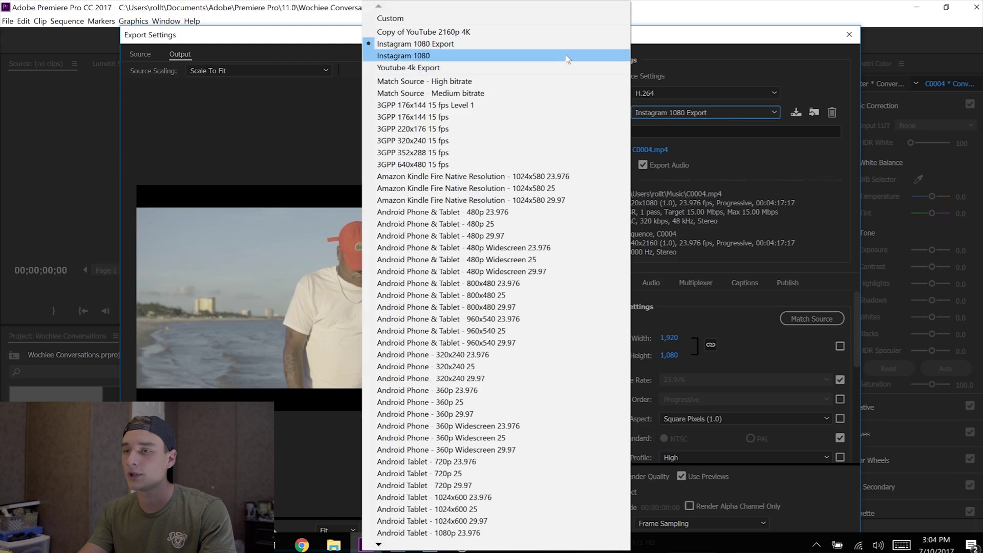